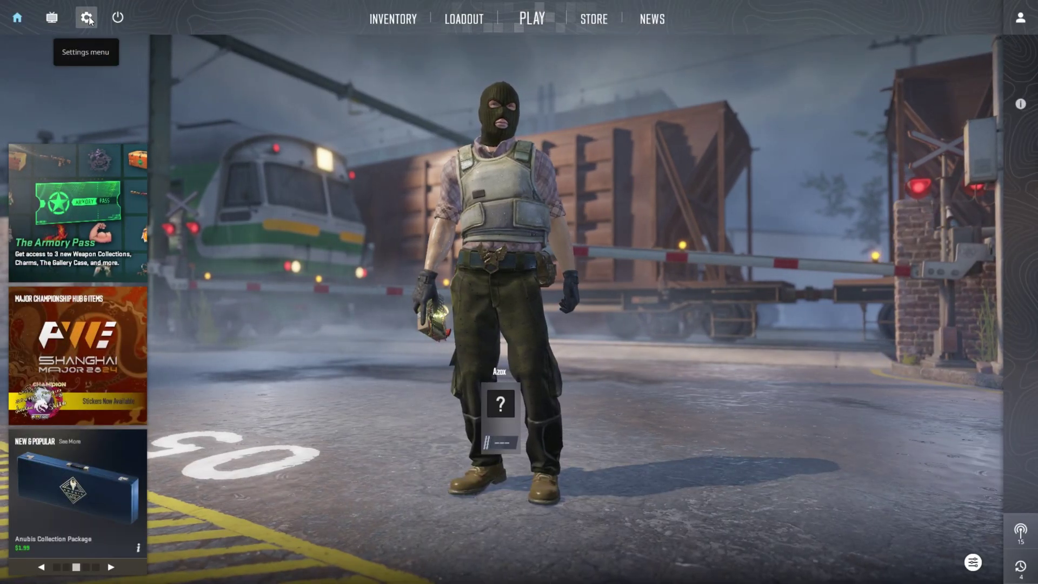
Open the game's Video settings, which show Fullscreen, 16:9, 1920x1080 at 60 Hz and 100% brightness
{"action": "left_click", "coordinate": [86, 17]}
{"action": "left_click", "coordinate": [435, 74]}
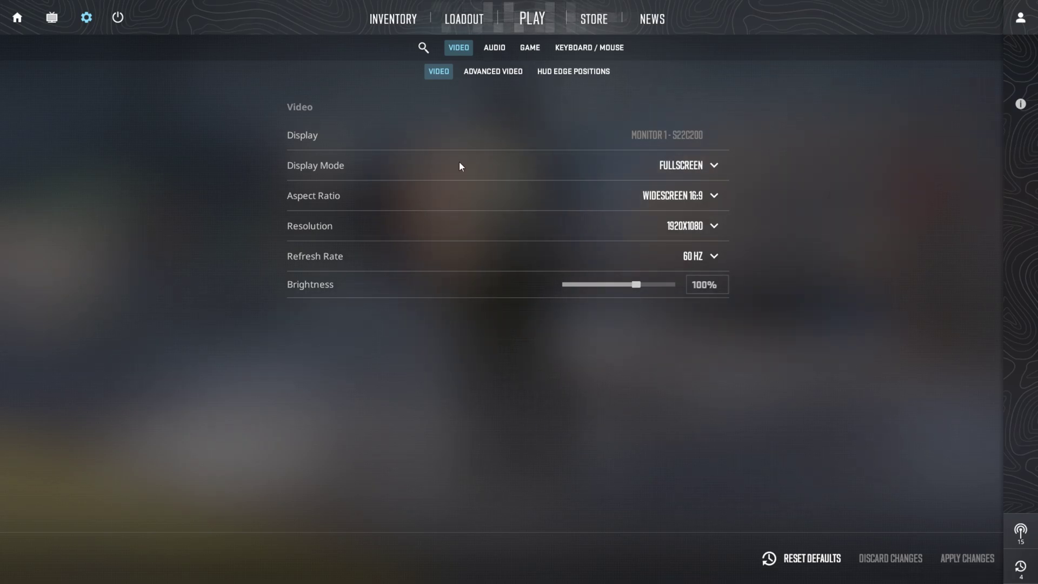
Switch to the Advanced Video settings to review them
{"action": "left_click", "coordinate": [493, 74]}
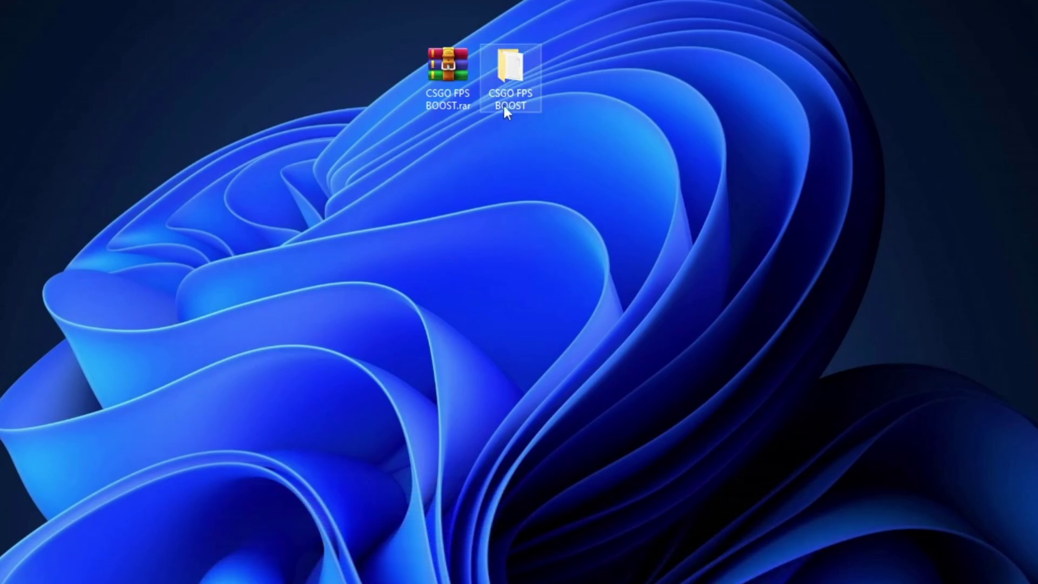
Open the CSGO FPS BOOST folder from the desktop
{"action": "left_click", "coordinate": [508, 100]}
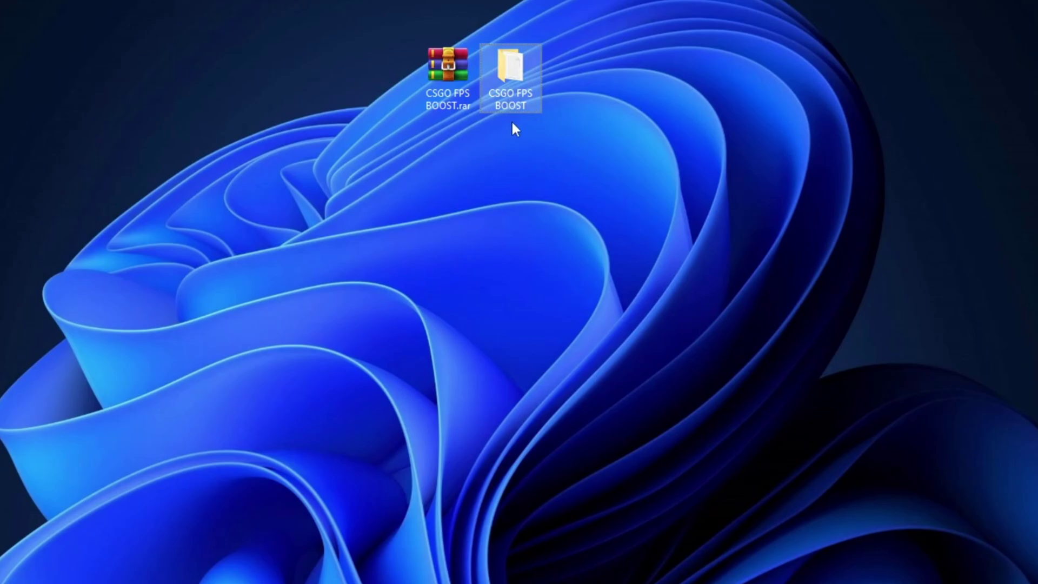
{"action": "double_click", "coordinate": [516, 78]}
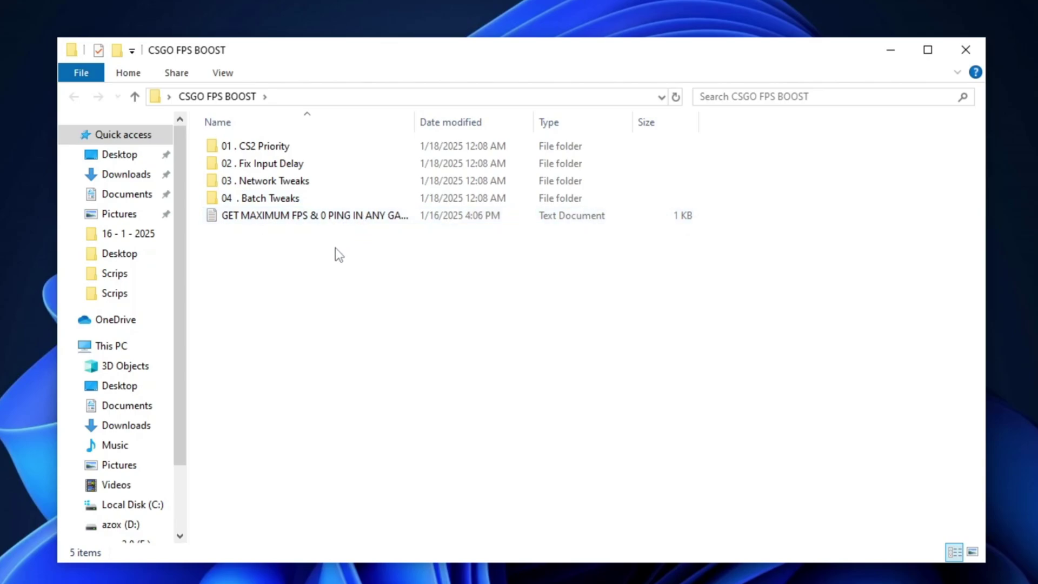
{"action": "left_click", "coordinate": [263, 147]}
{"action": "double_click", "coordinate": [290, 146]}
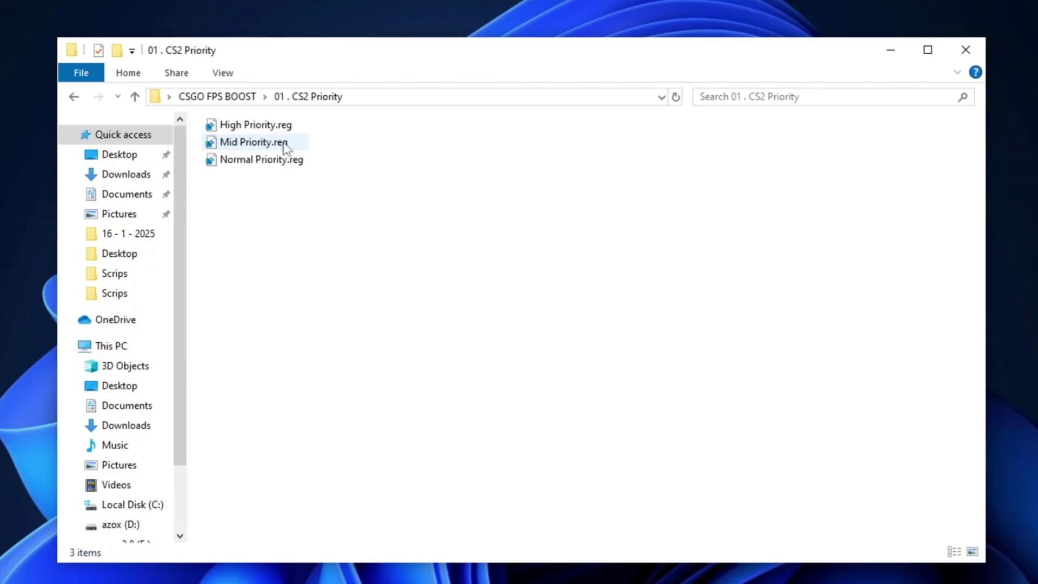
{"action": "left_click", "coordinate": [259, 126]}
{"action": "left_click", "coordinate": [265, 144]}
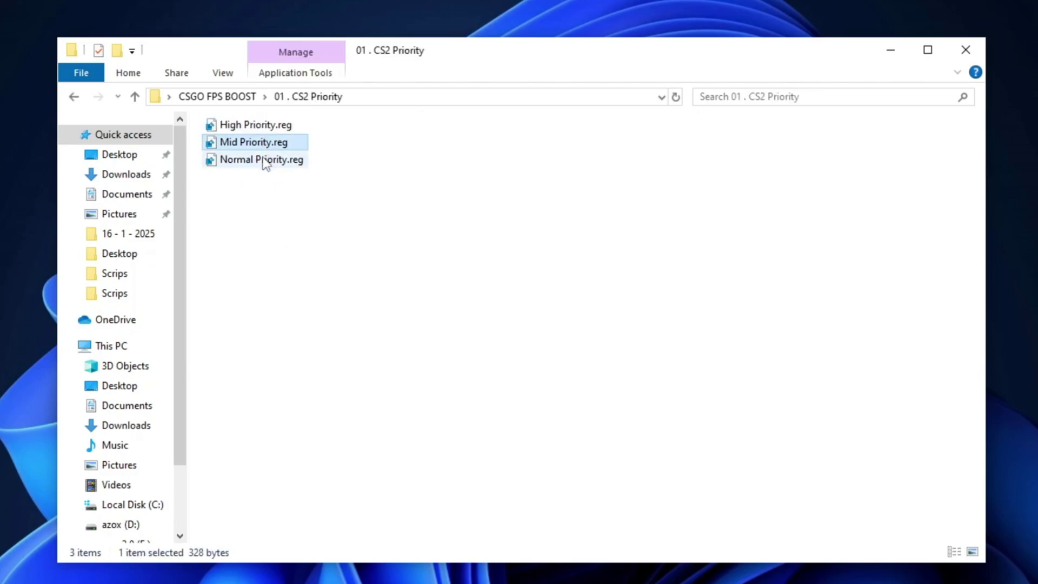
{"action": "left_click", "coordinate": [254, 160]}
{"action": "left_click", "coordinate": [272, 209]}
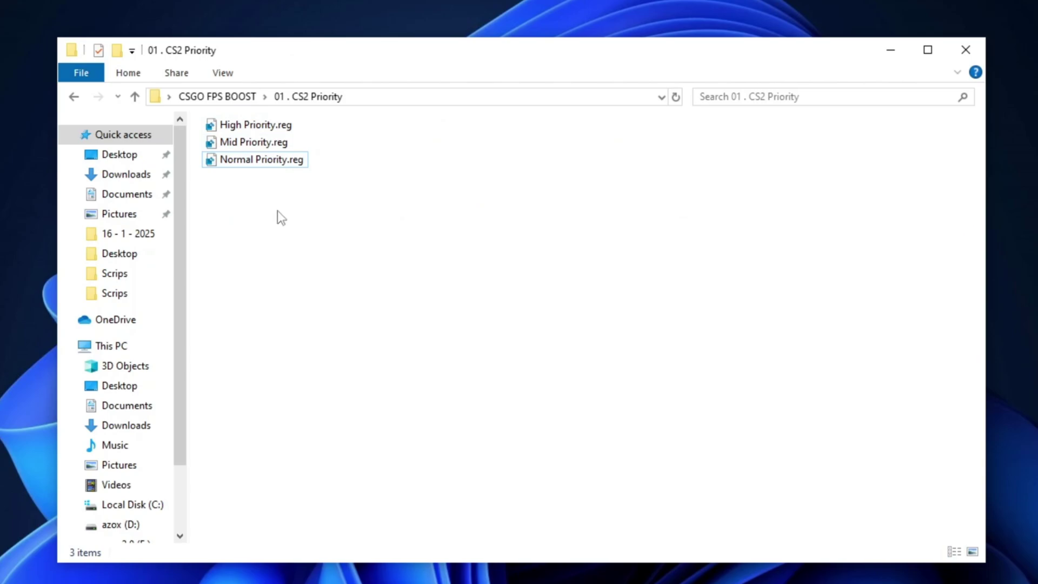
{"action": "left_click", "coordinate": [252, 146]}
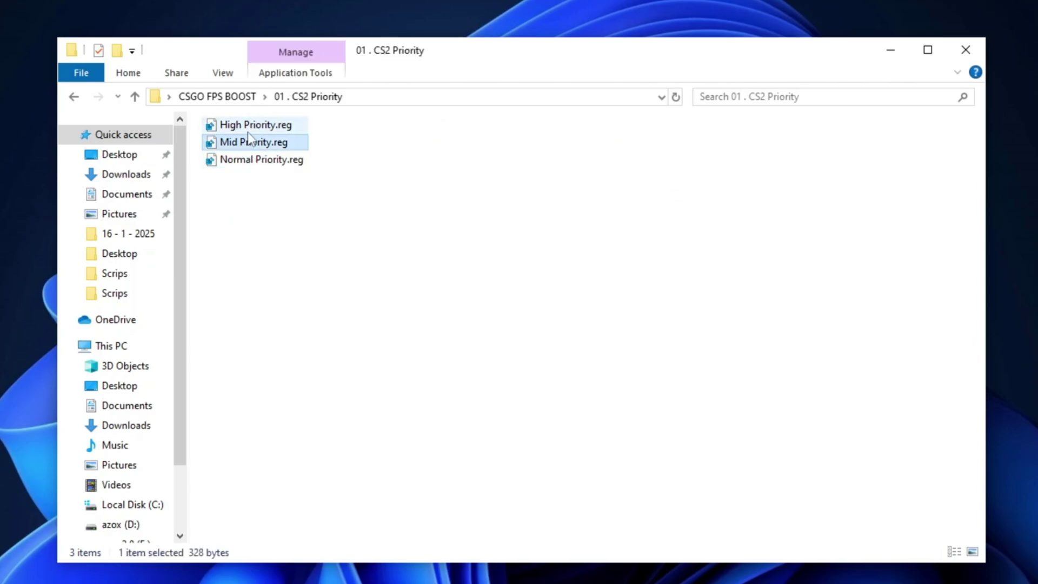
{"action": "left_click", "coordinate": [248, 131]}
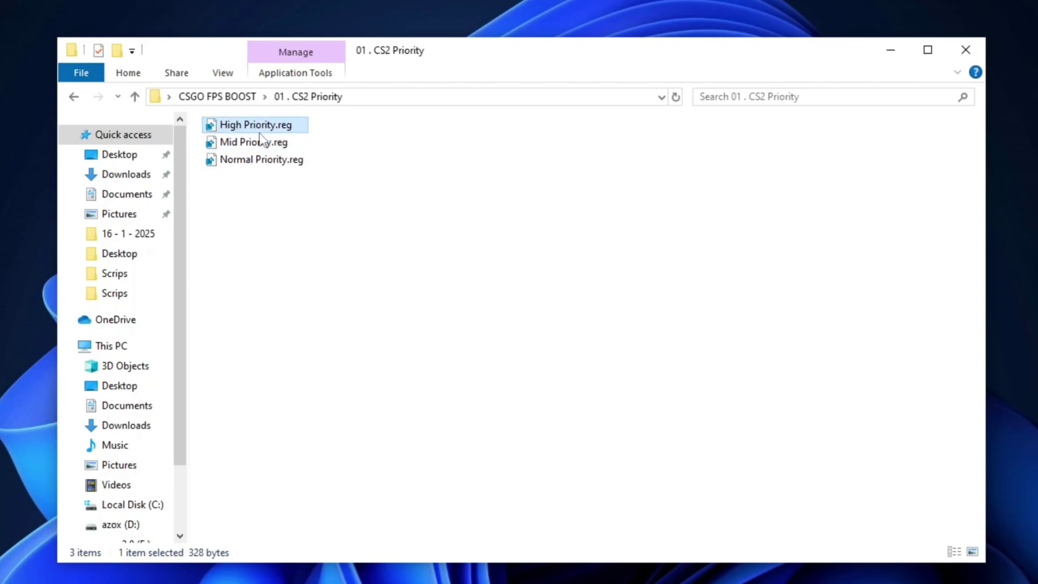
{"action": "left_click", "coordinate": [256, 215]}
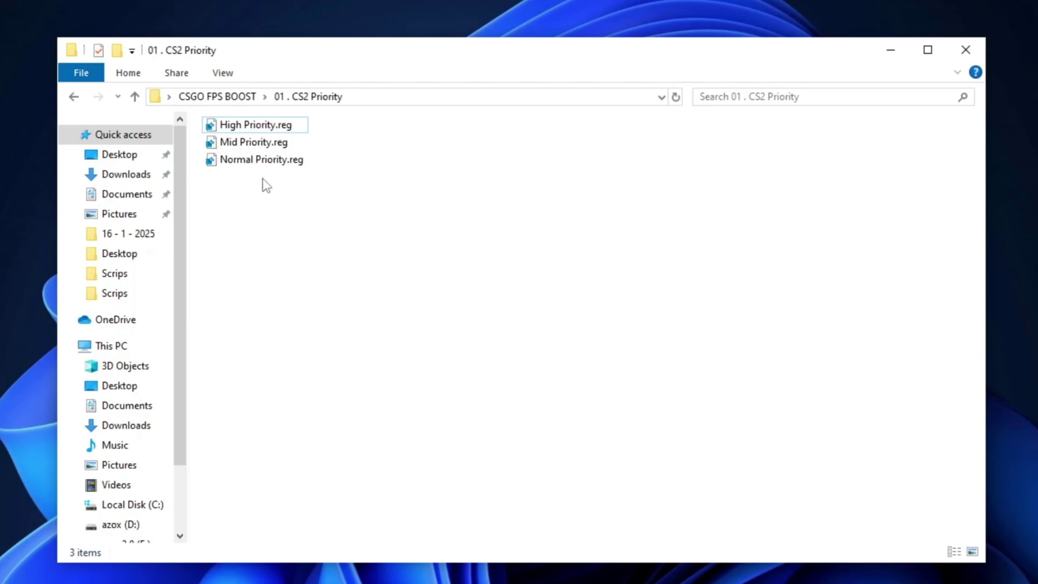
Open Fix Ping Command.txt in 02 . Fix Input Delay and select the ping command
{"action": "key", "text": "BackSpace"}
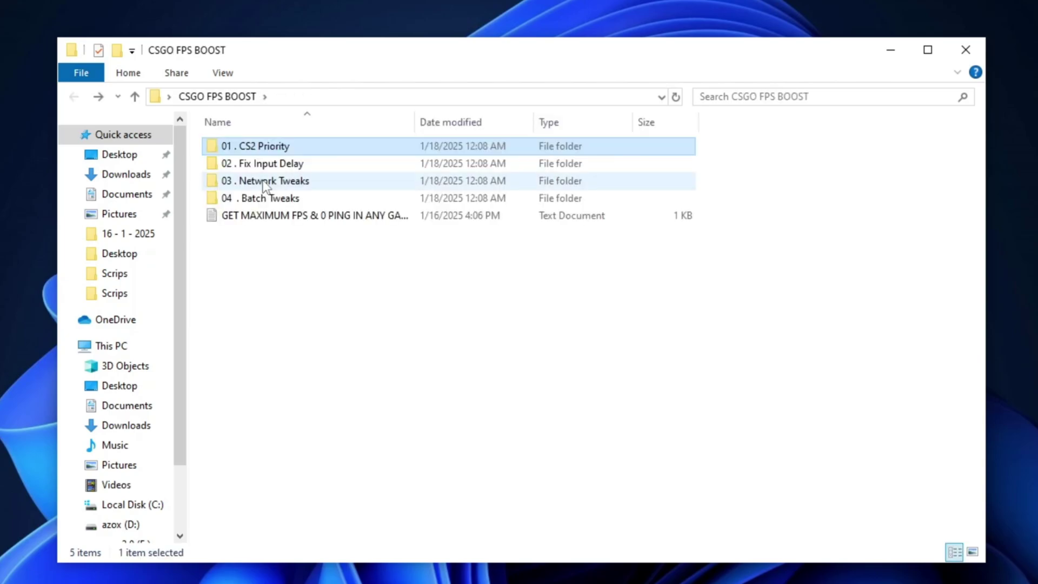
{"action": "left_click", "coordinate": [258, 167]}
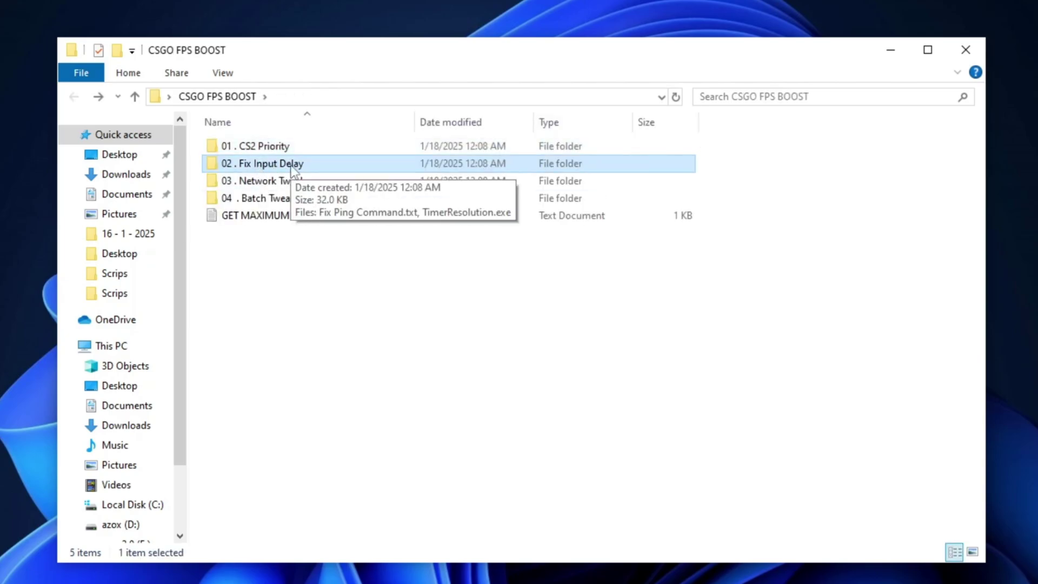
{"action": "double_click", "coordinate": [293, 167]}
{"action": "left_click", "coordinate": [289, 130]}
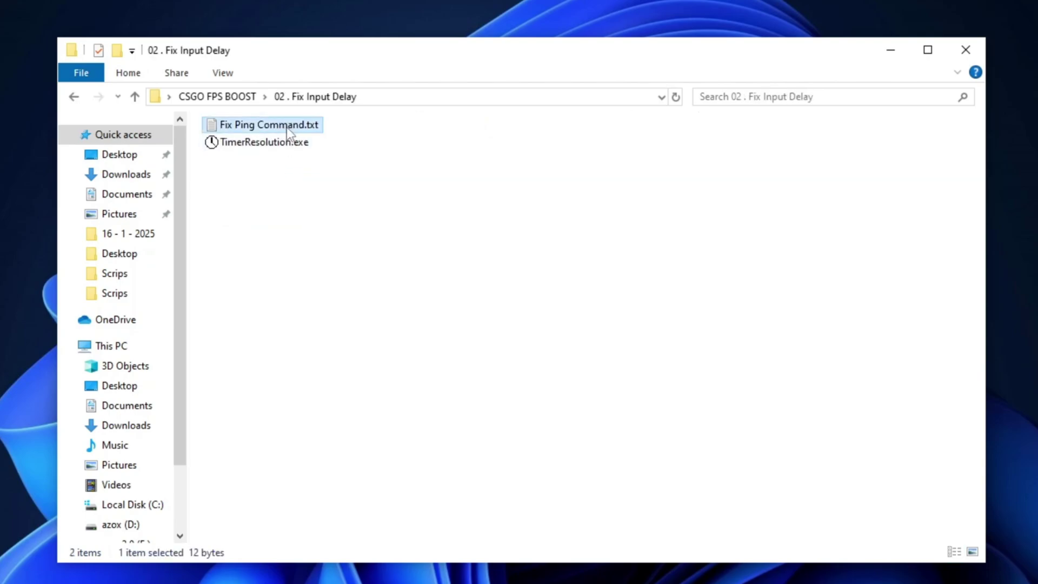
{"action": "double_click", "coordinate": [286, 128]}
{"action": "left_click", "coordinate": [222, 125]}
{"action": "key", "text": "ctrl+a"}
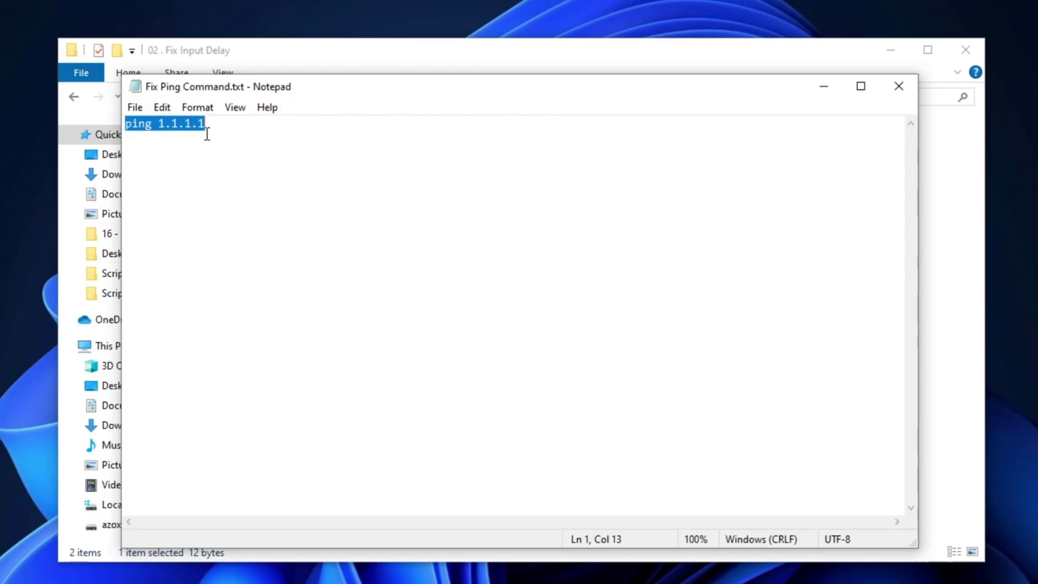
Run ping 1.1.1.1 in an administrator Command Prompt
{"action": "key", "text": "super"}
{"action": "type", "text": "cmd"}
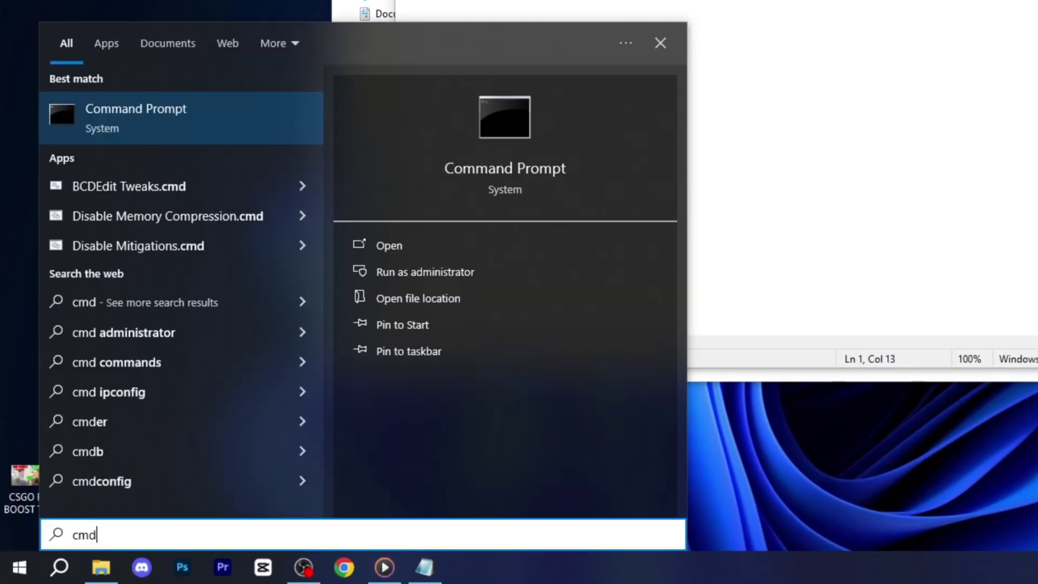
{"action": "right_click", "coordinate": [141, 105]}
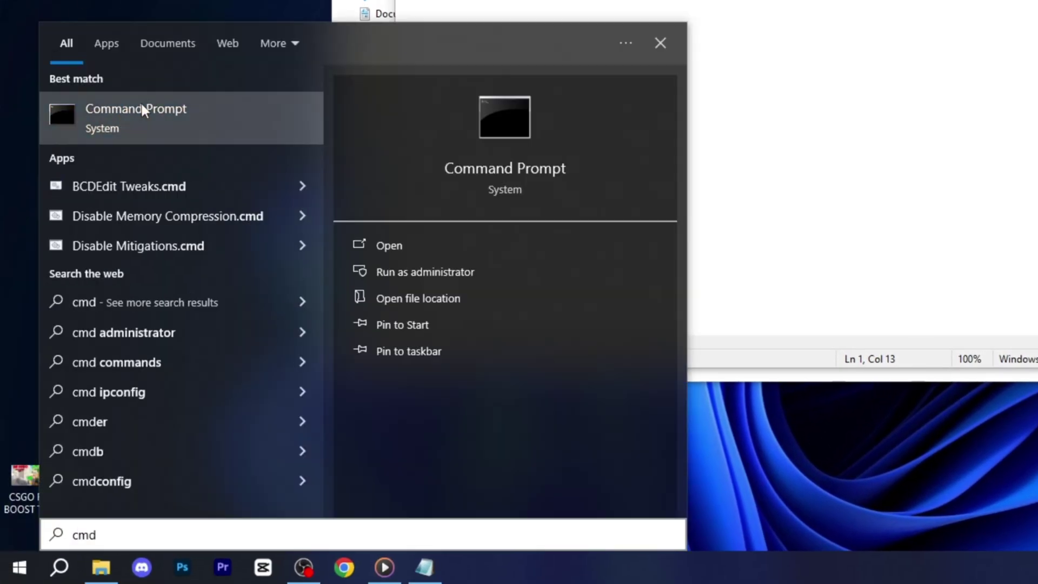
{"action": "left_click", "coordinate": [176, 121]}
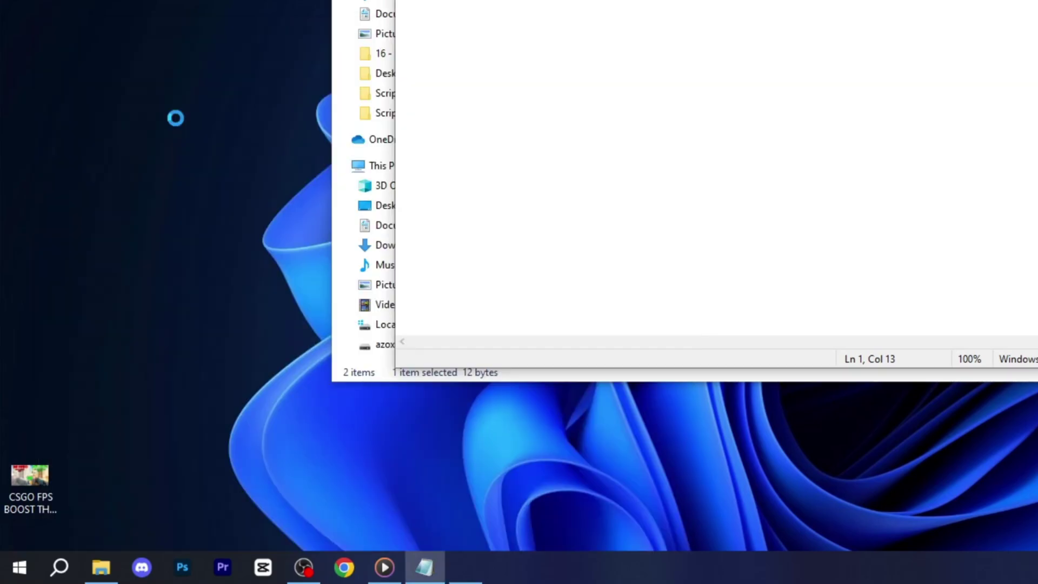
{"action": "key", "text": "alt+y"}
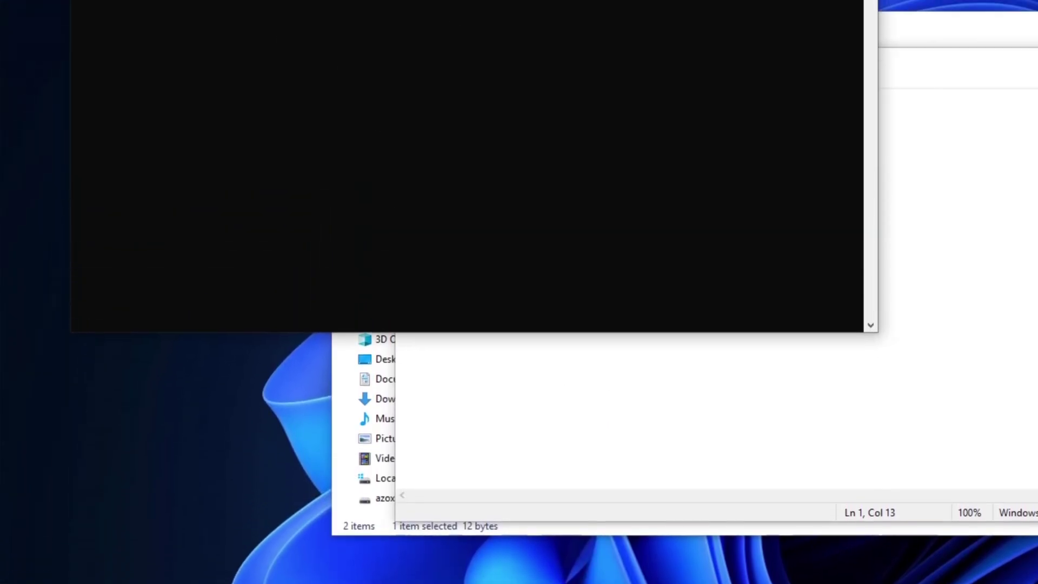
{"action": "type", "text": "ping 1.1.1.1"}
{"action": "key", "text": "Return"}
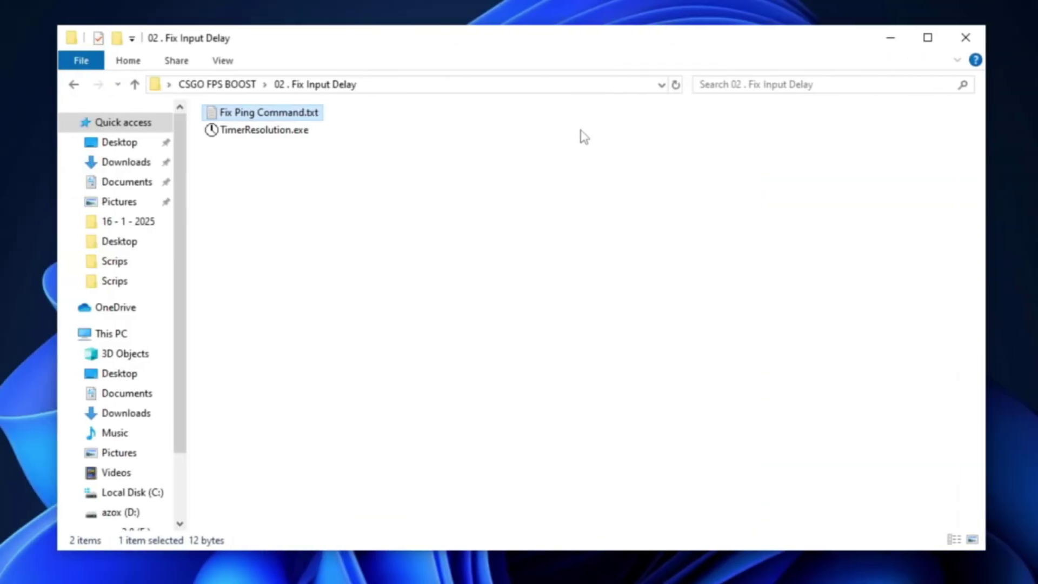
{"action": "left_click", "coordinate": [291, 133]}
Launch TimerResolution.exe and set the timer to its maximum resolution
{"action": "double_click", "coordinate": [273, 133]}
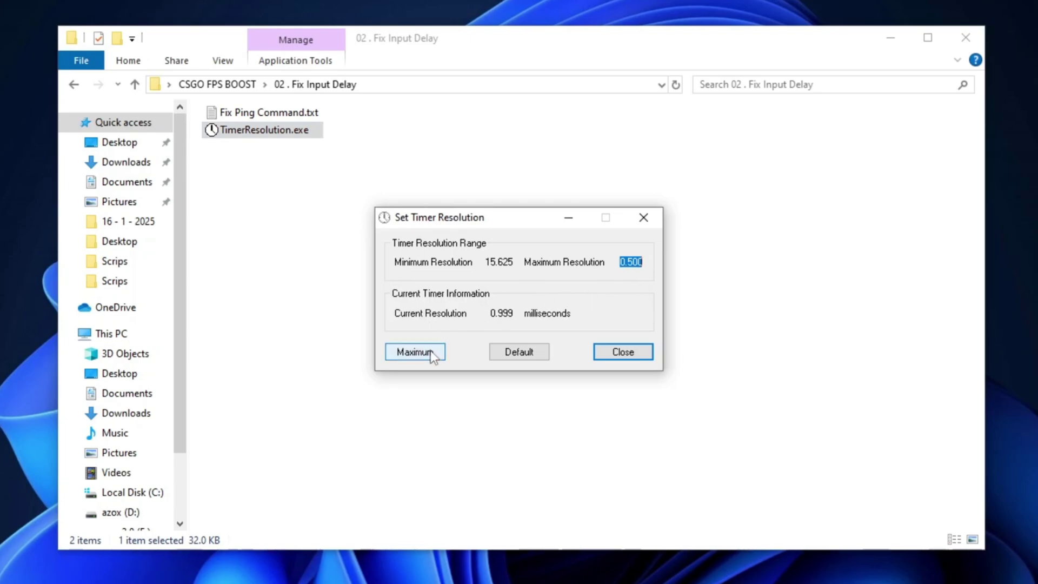
{"action": "left_click_drag", "start_coordinate": [495, 313], "coordinate": [517, 314]}
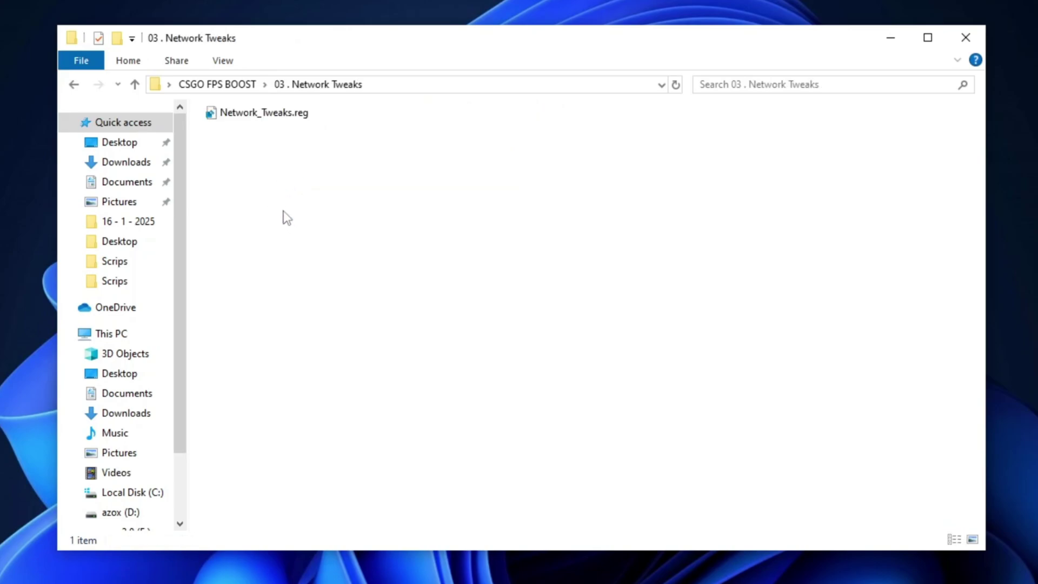
Merge Network_Tweaks.reg into the registry, accepting the UAC and Registry Editor prompts
{"action": "left_click", "coordinate": [290, 115]}
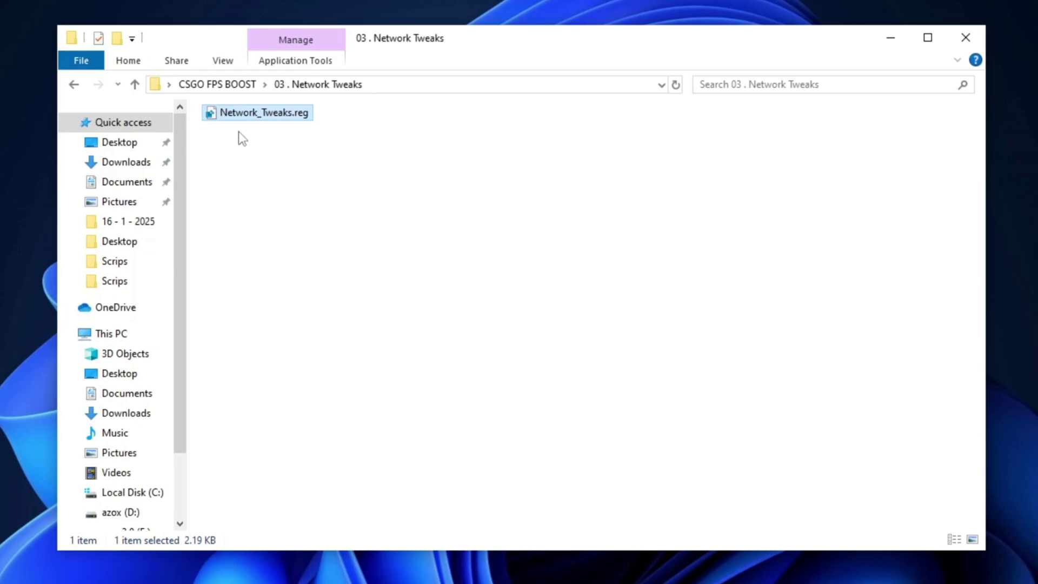
{"action": "left_click", "coordinate": [269, 138]}
{"action": "left_click", "coordinate": [260, 119]}
{"action": "double_click", "coordinate": [270, 116]}
{"action": "left_click", "coordinate": [435, 419]}
{"action": "left_click", "coordinate": [643, 323]}
{"action": "key", "text": "Return"}
Look over the 04 . Batch Tweaks scripts, then open the GET MAXIMUM FPS note's GearUp link
{"action": "key", "text": "alt+Left"}
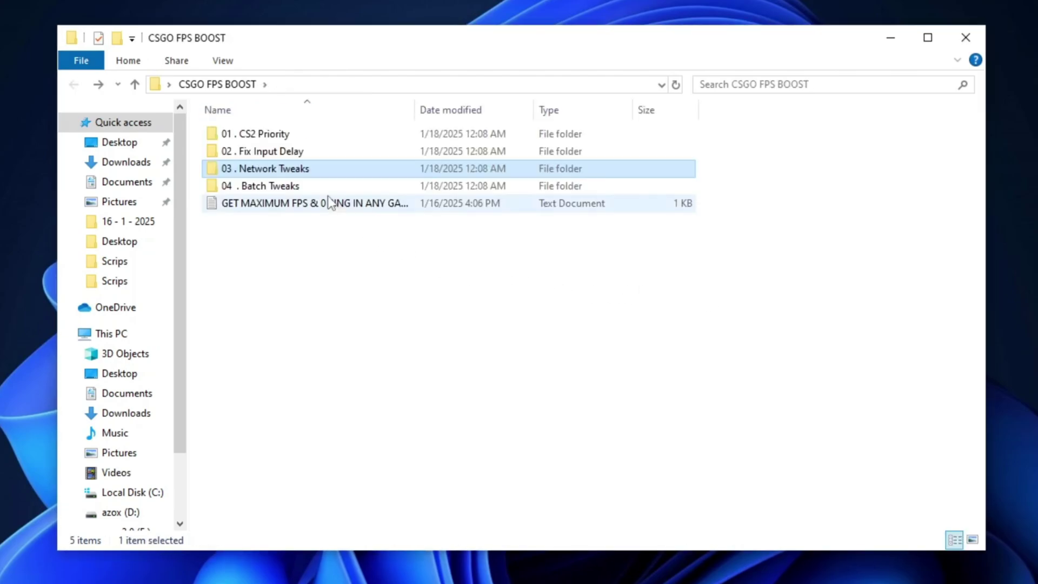
{"action": "double_click", "coordinate": [298, 185]}
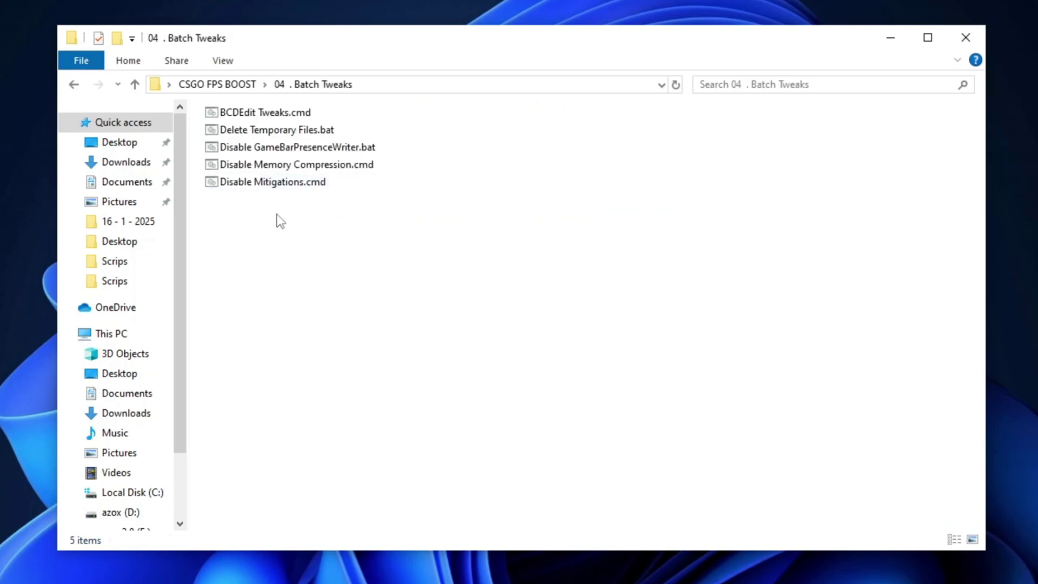
{"action": "left_click_drag", "start_coordinate": [277, 227], "coordinate": [270, 196]}
{"action": "left_click", "coordinate": [273, 130]}
{"action": "left_click", "coordinate": [271, 165]}
{"action": "left_click", "coordinate": [267, 182]}
{"action": "left_click", "coordinate": [264, 224]}
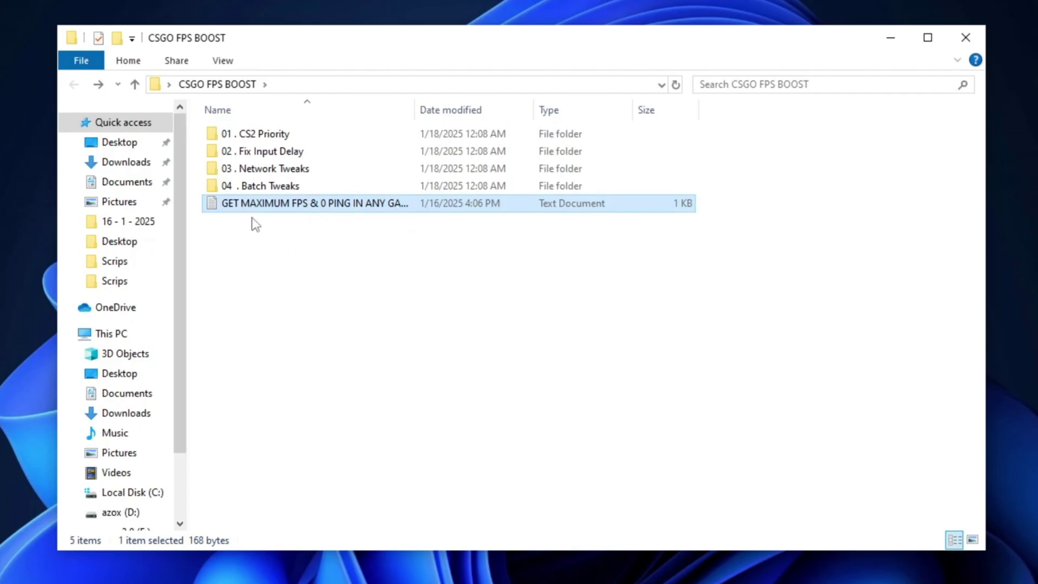
{"action": "double_click", "coordinate": [357, 204]}
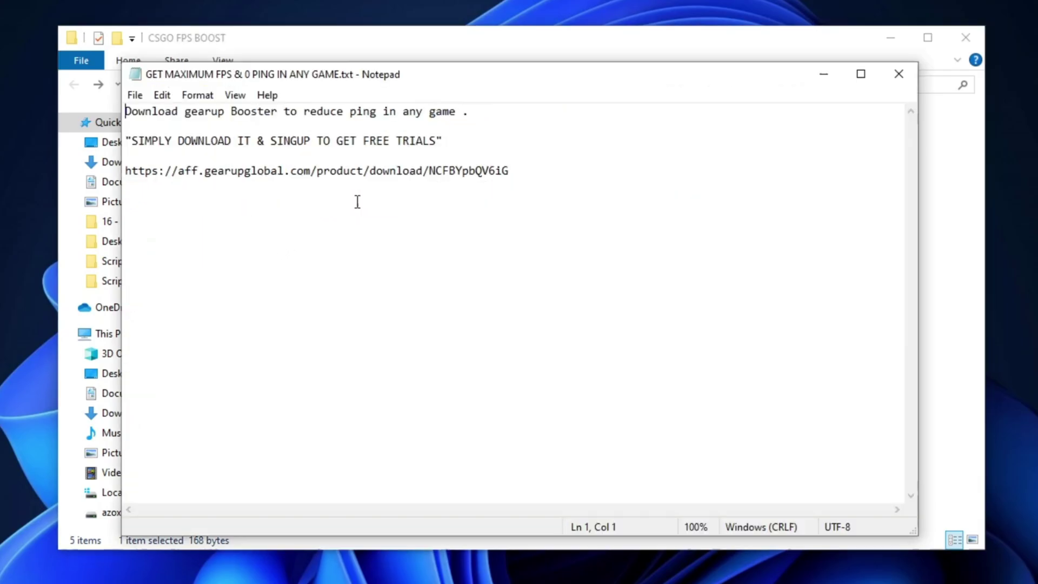
{"action": "left_click_drag", "start_coordinate": [529, 172], "coordinate": [174, 170]}
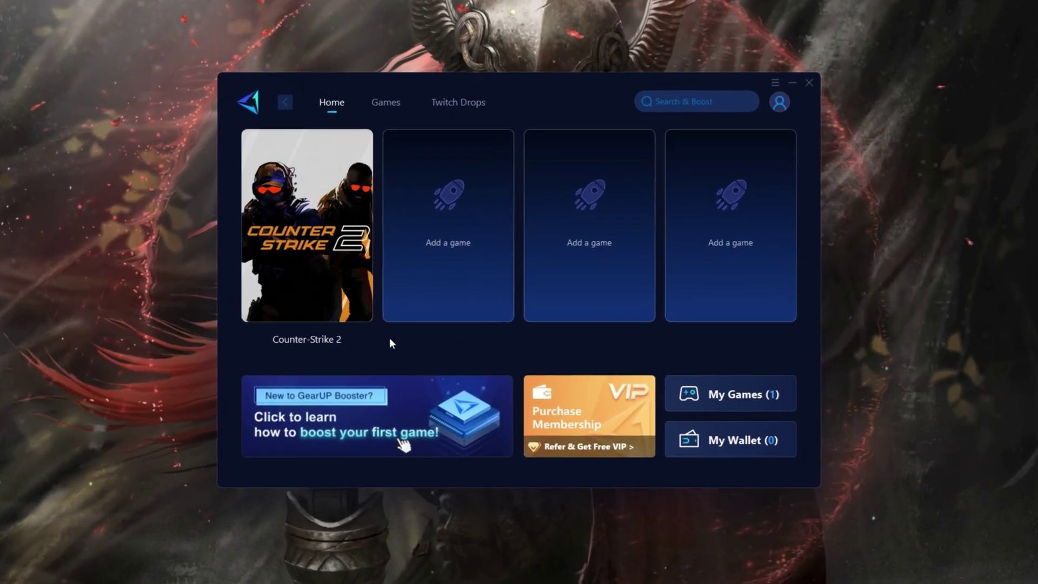
{"action": "left_click", "coordinate": [397, 93]}
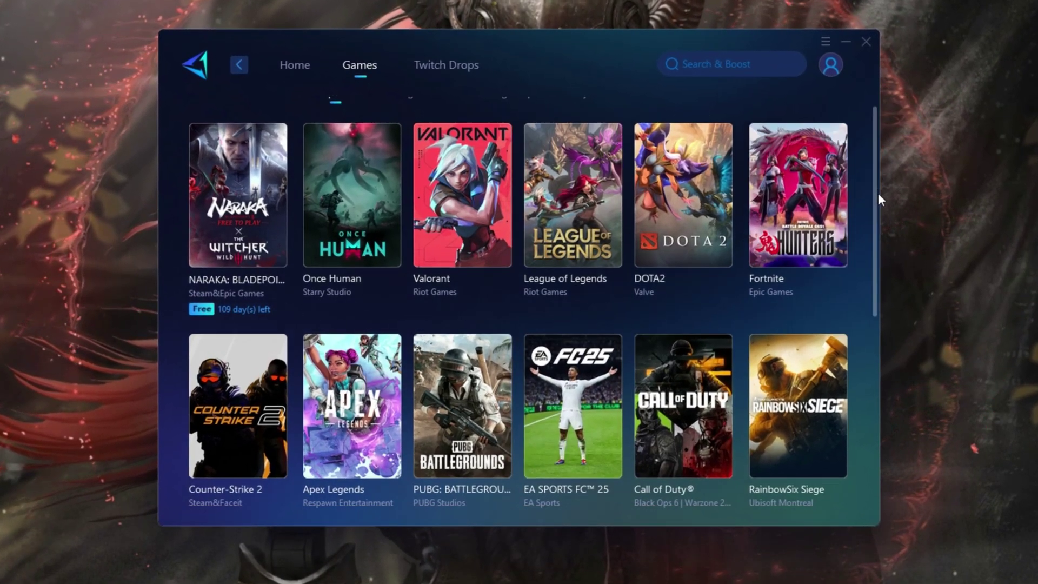
{"action": "left_click_drag", "start_coordinate": [877, 193], "coordinate": [876, 284]}
{"action": "mouse_move", "coordinate": [441, 425]}
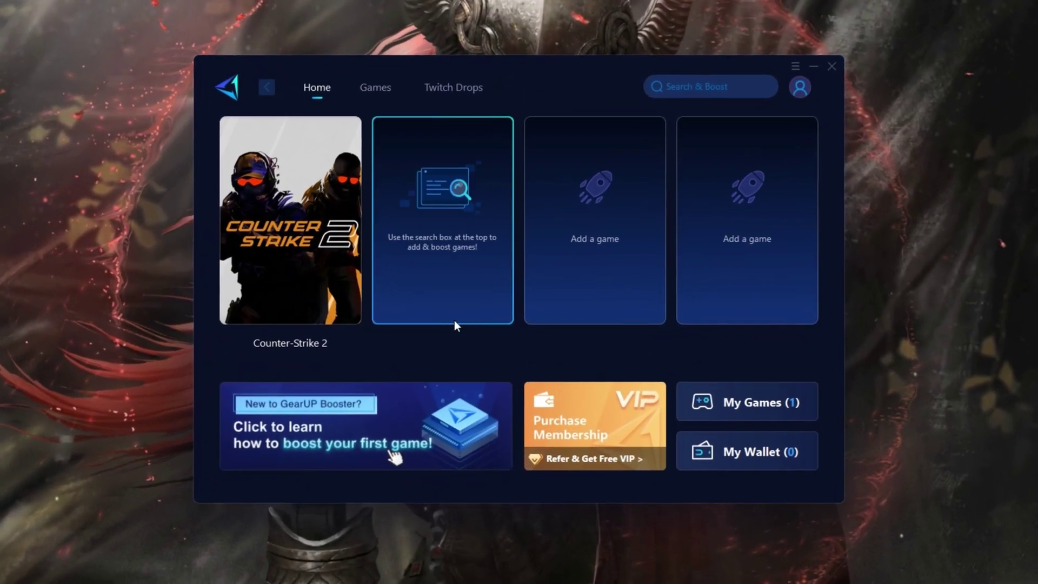
{"action": "left_click", "coordinate": [379, 87]}
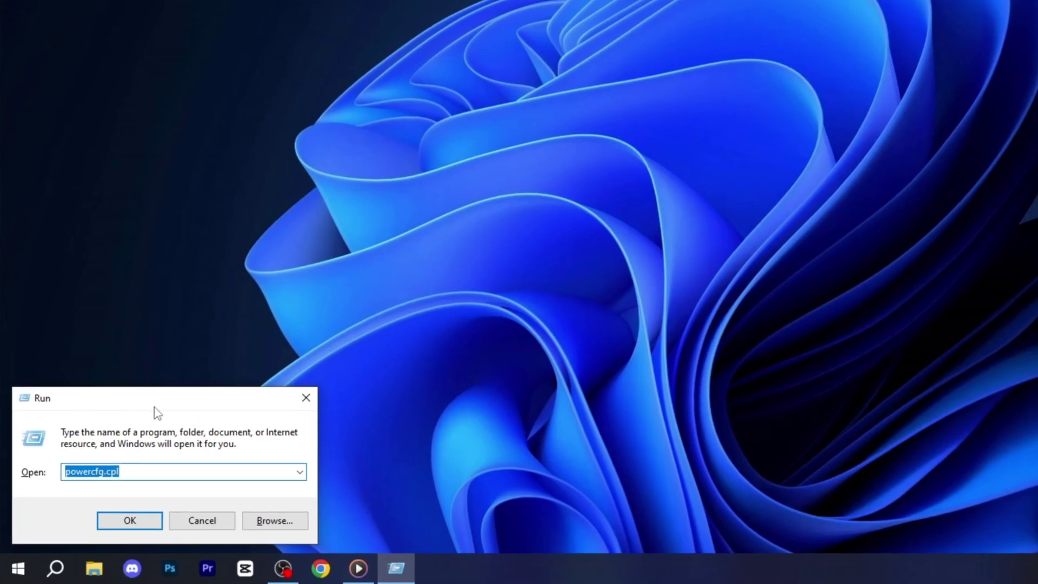
Run gpedit.msc and open App Privacy's 'Let Windows apps run in the background' policy
{"action": "type", "text": "gpedit.msc"}
{"action": "key", "text": "Return"}
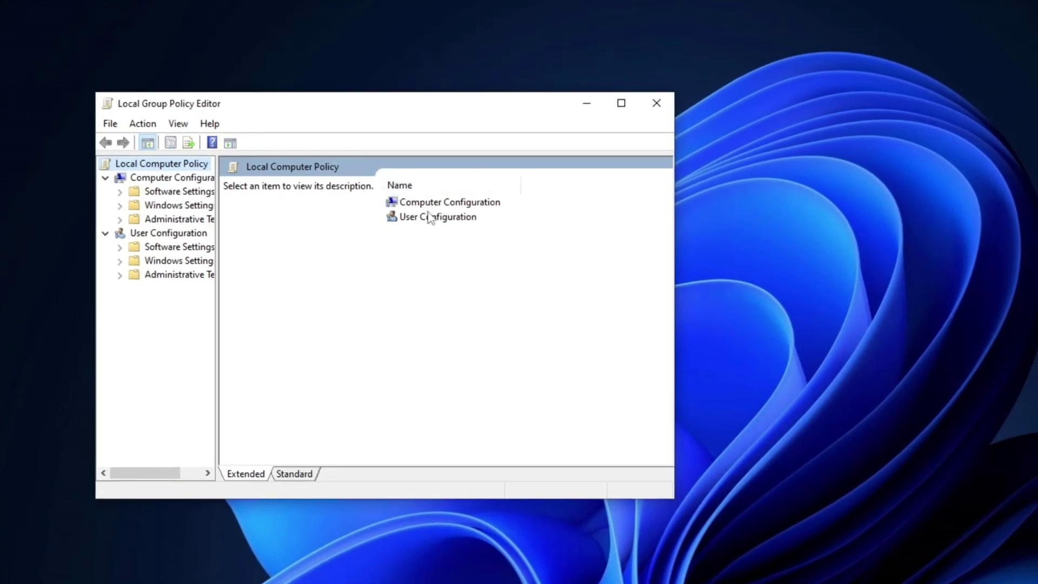
{"action": "double_click", "coordinate": [441, 204]}
{"action": "double_click", "coordinate": [427, 231]}
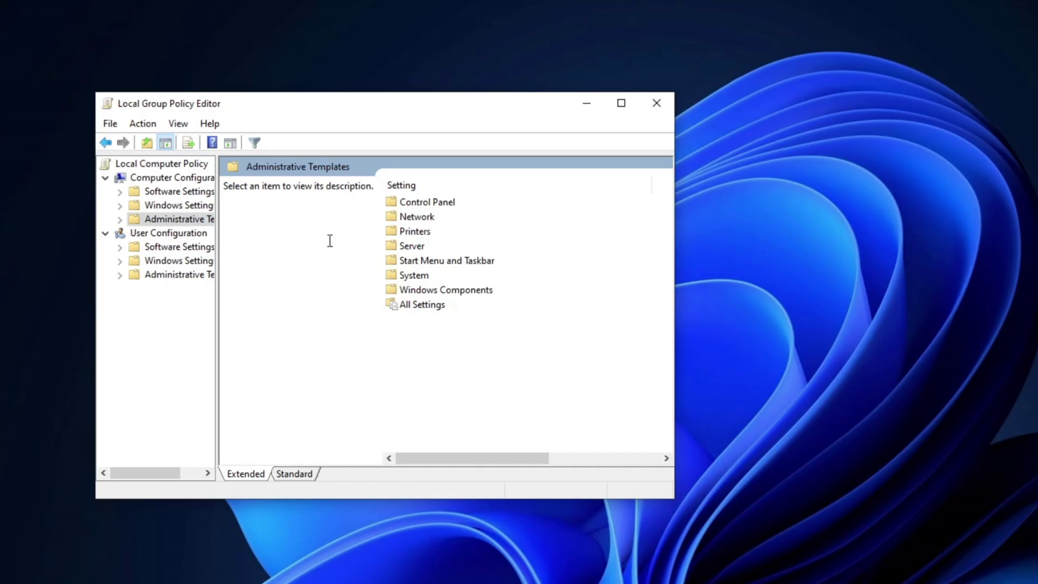
{"action": "double_click", "coordinate": [432, 292]}
{"action": "scroll", "coordinate": [475, 317], "scroll_direction": "down", "scroll_amount": 7}
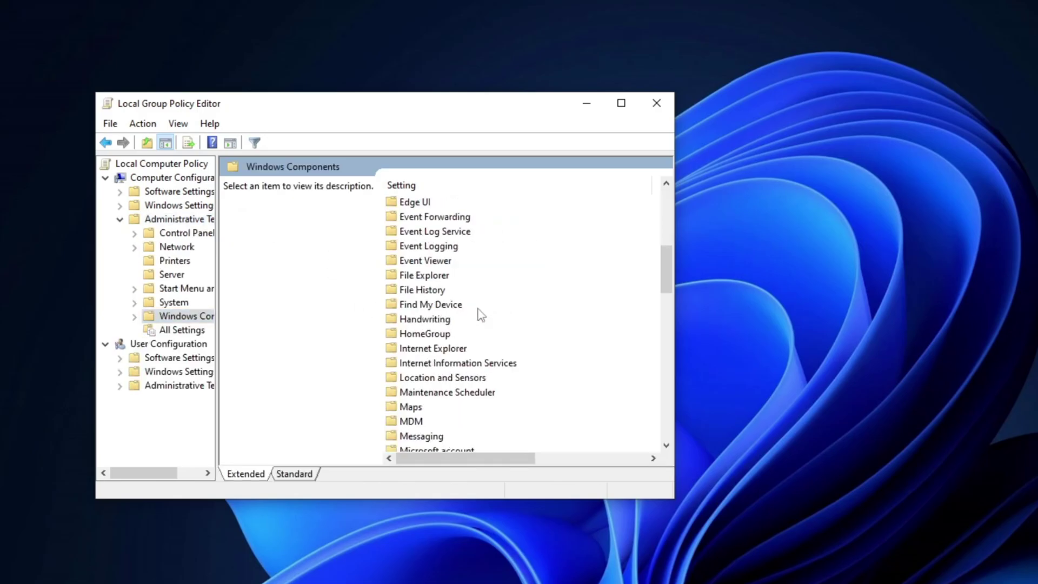
{"action": "scroll", "coordinate": [459, 311], "scroll_direction": "up", "scroll_amount": 7}
{"action": "double_click", "coordinate": [449, 243]}
{"action": "scroll", "coordinate": [428, 324], "scroll_direction": "down", "scroll_amount": 3}
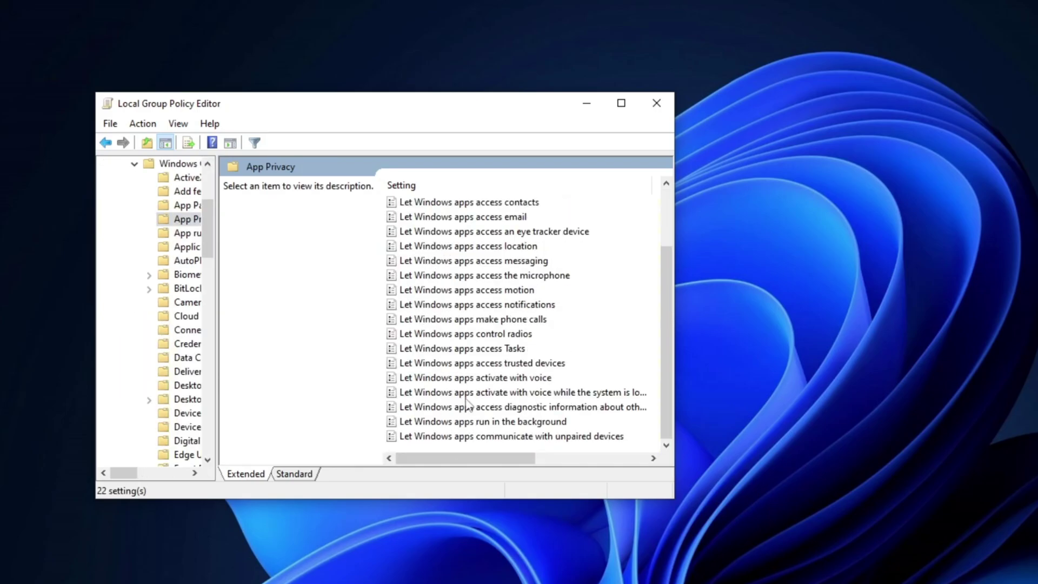
{"action": "left_click", "coordinate": [469, 422]}
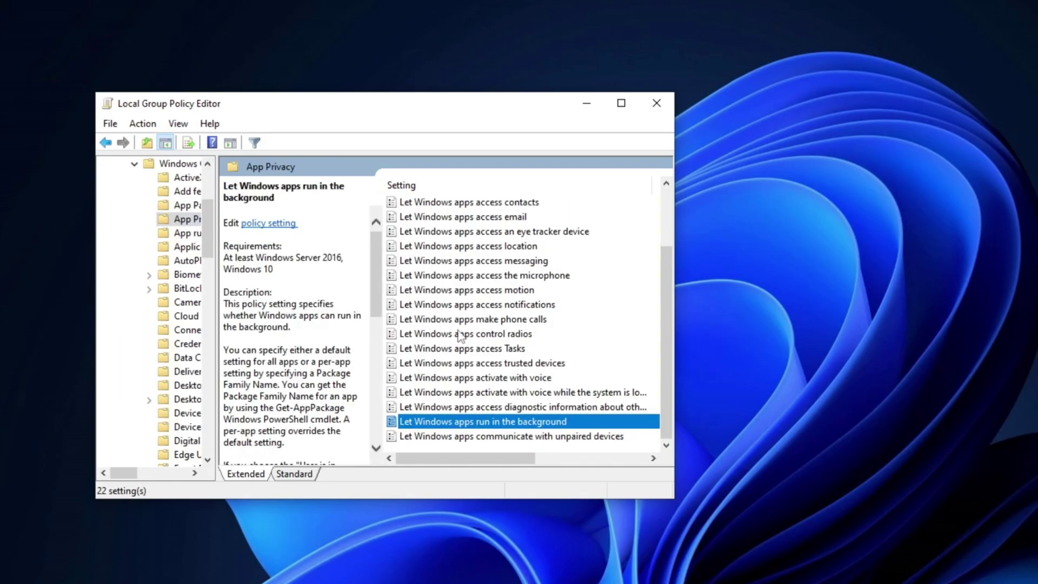
{"action": "key", "text": "Return"}
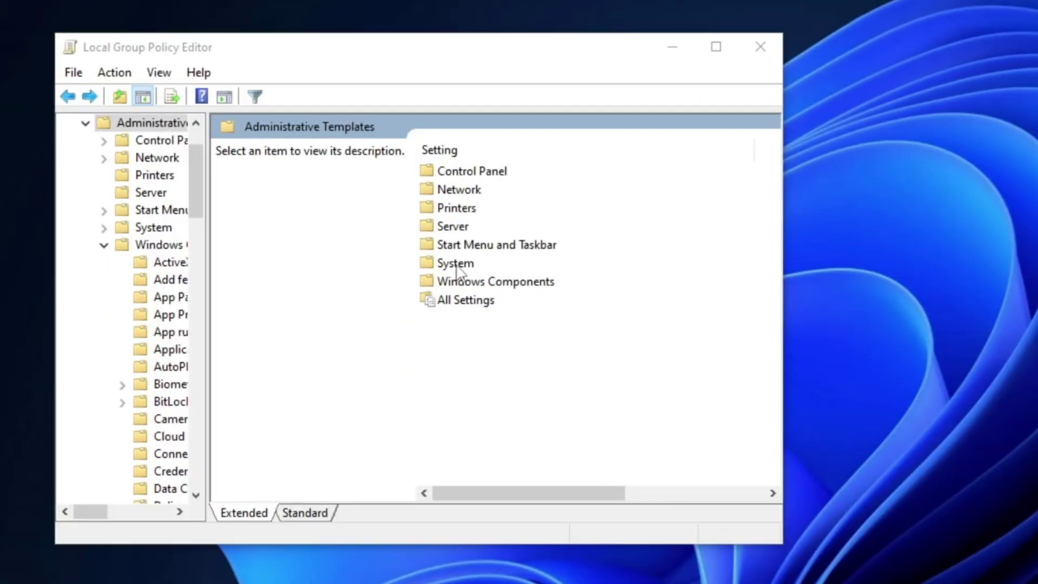
Enable 'Turn off Power Throttling' under System > Power Management > Power Throttling Settings
{"action": "double_click", "coordinate": [456, 264]}
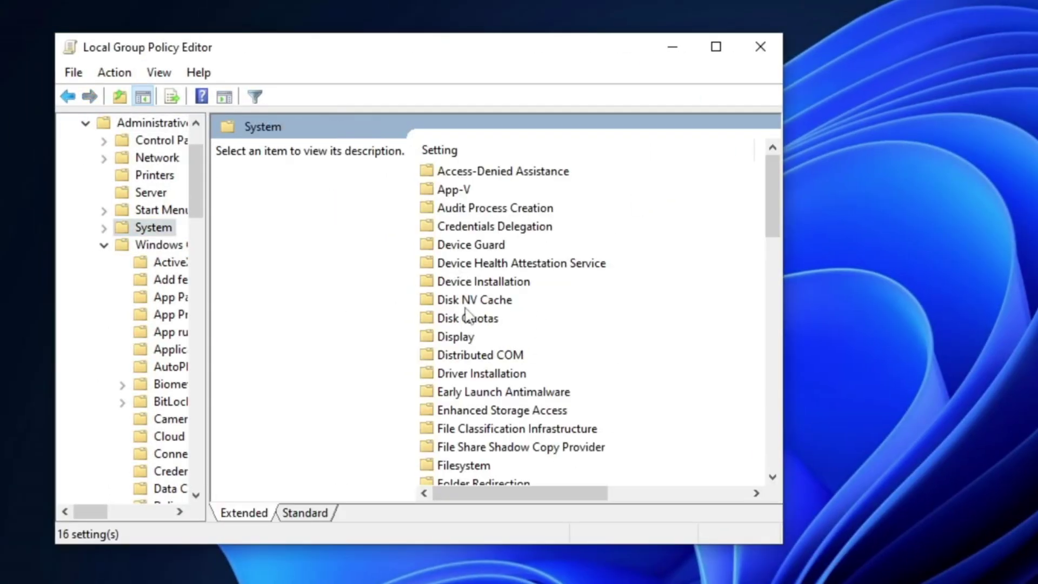
{"action": "scroll", "coordinate": [469, 324], "scroll_direction": "down", "scroll_amount": 3}
{"action": "scroll", "coordinate": [469, 341], "scroll_direction": "down", "scroll_amount": 6}
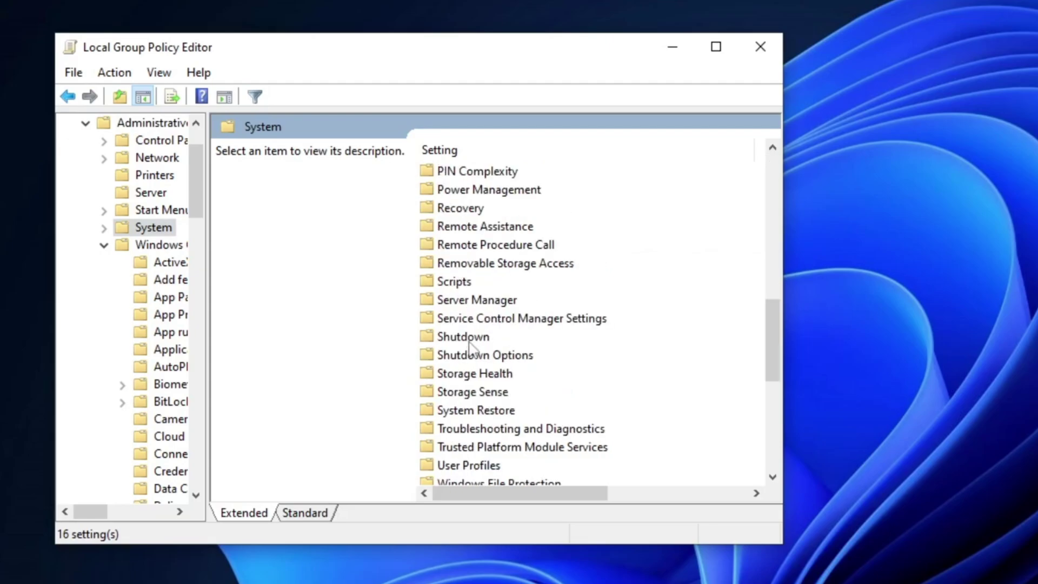
{"action": "double_click", "coordinate": [486, 191]}
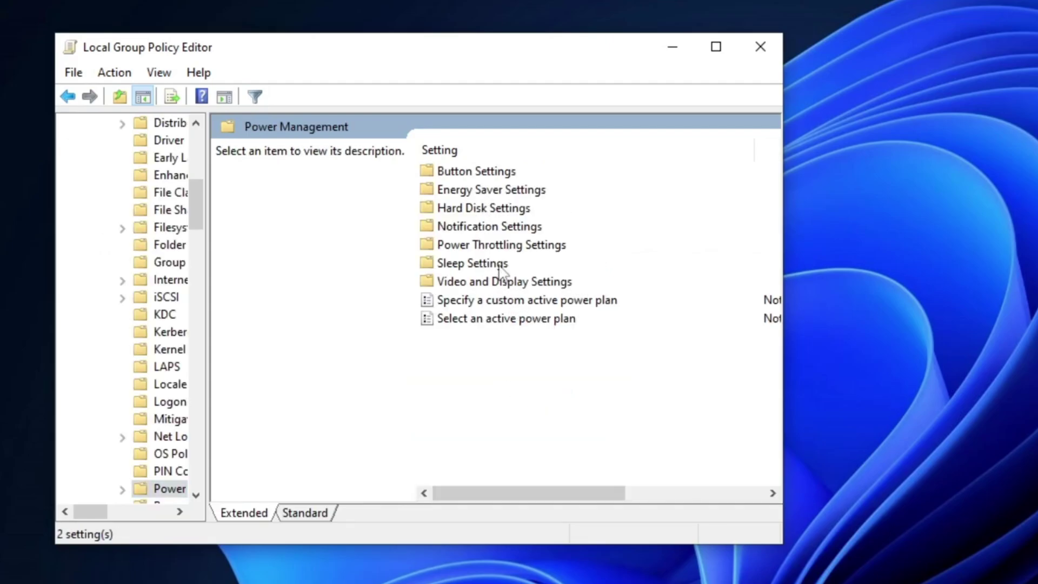
{"action": "double_click", "coordinate": [491, 246]}
{"action": "double_click", "coordinate": [527, 172]}
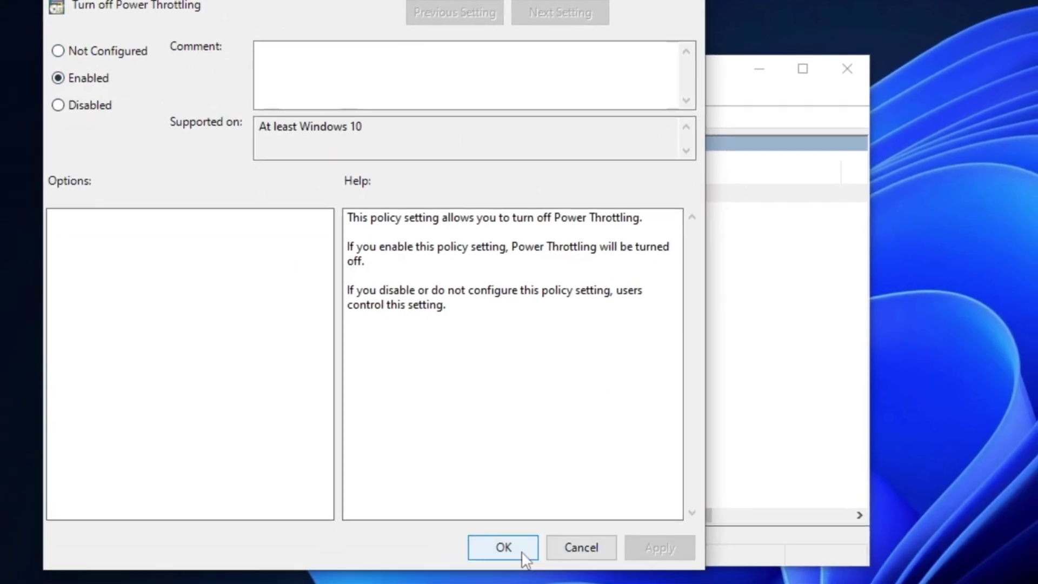
{"action": "left_click", "coordinate": [523, 554]}
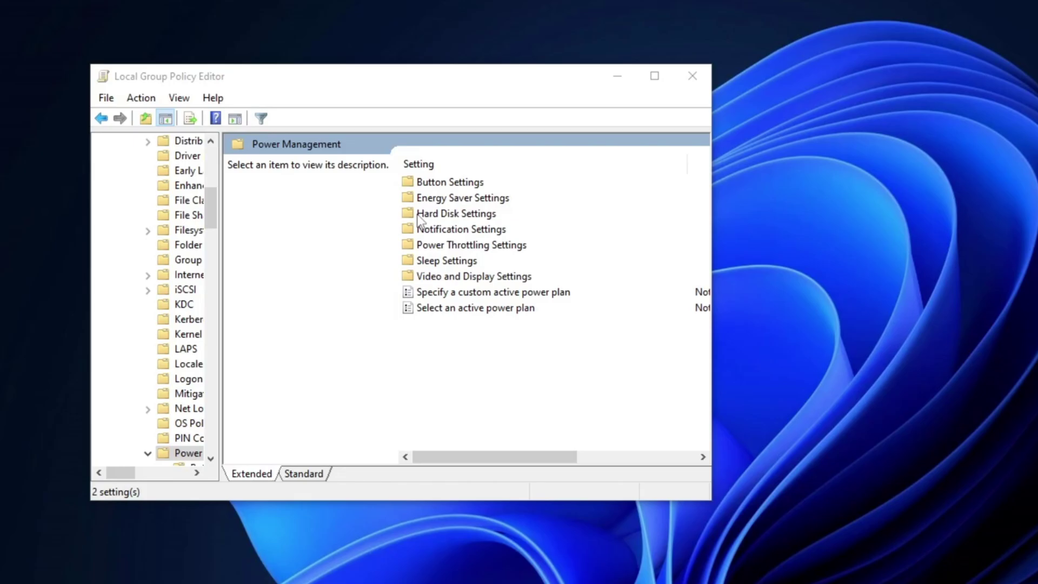
Browse the Energy Saver Settings battery threshold policies
{"action": "left_click", "coordinate": [439, 199]}
{"action": "double_click", "coordinate": [449, 200]}
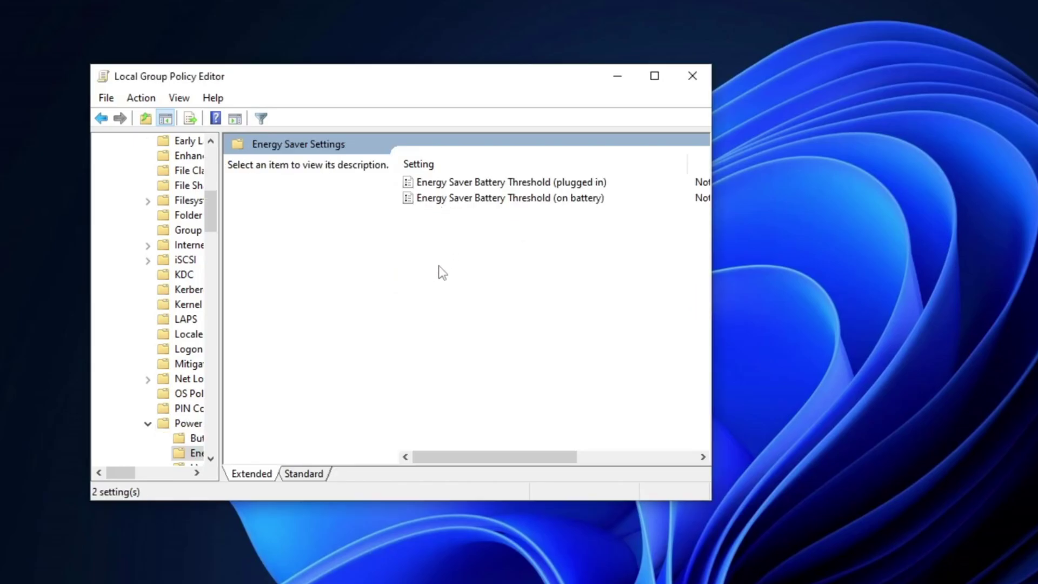
{"action": "left_click", "coordinate": [446, 184]}
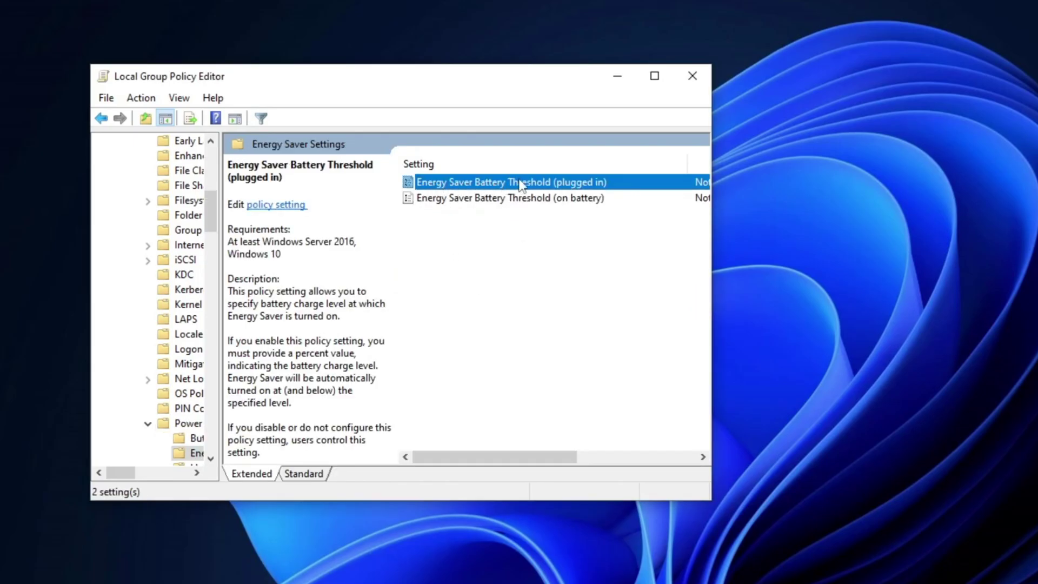
{"action": "left_click", "coordinate": [467, 201]}
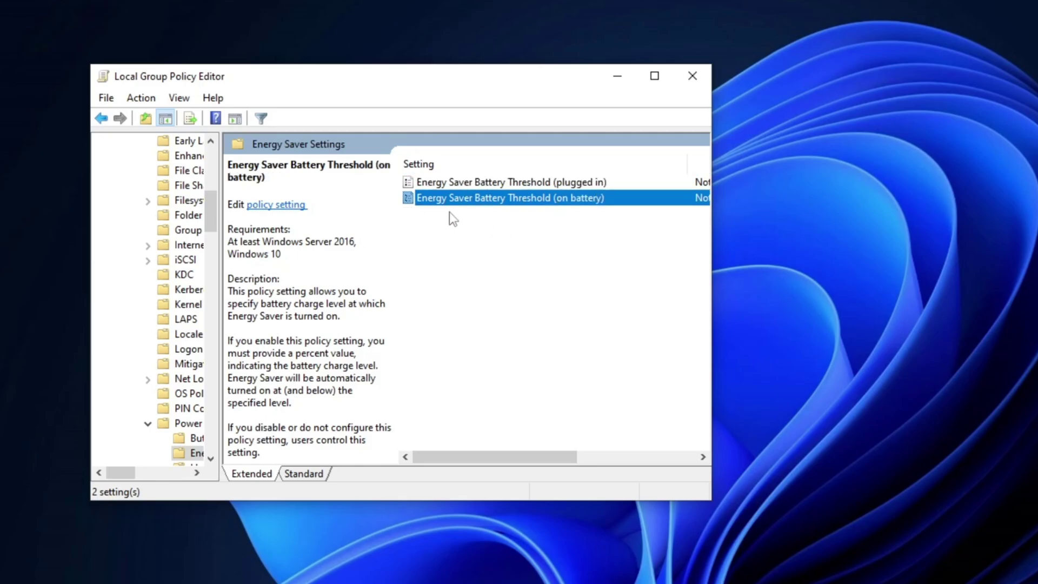
{"action": "left_click", "coordinate": [478, 287]}
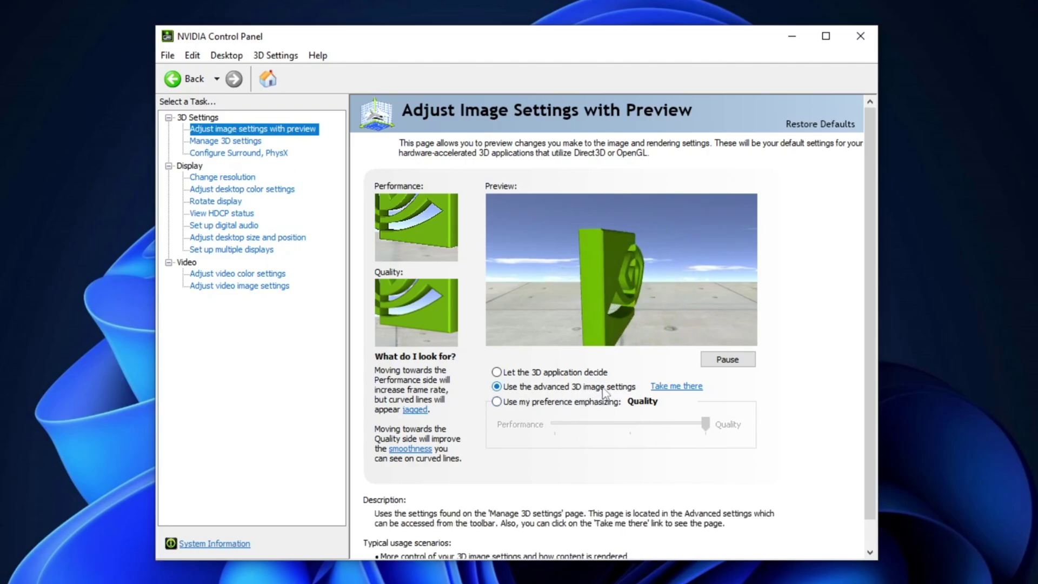
Open Manage 3D settings and scroll through the Global Settings feature list
{"action": "left_click", "coordinate": [220, 141]}
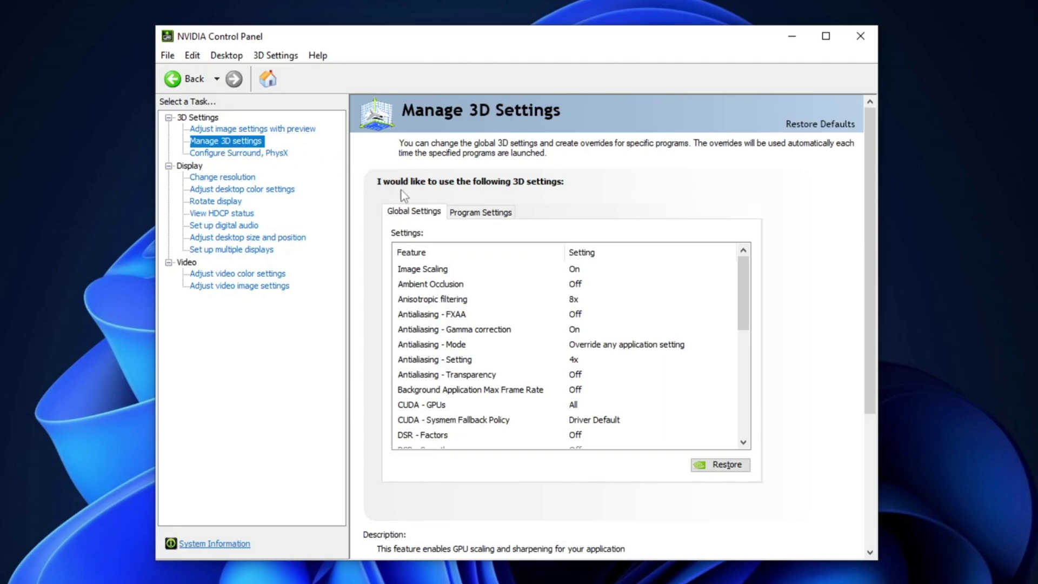
{"action": "scroll", "coordinate": [540, 325], "scroll_direction": "down", "scroll_amount": 2}
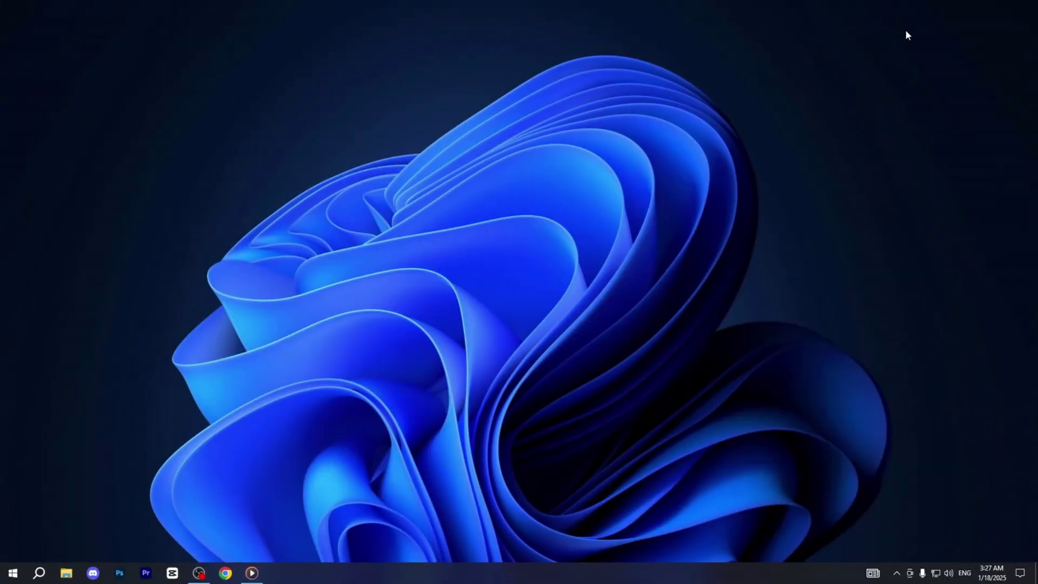
Set cs2.exe's graphics preference to High performance in Graphics settings
{"action": "key", "text": "super"}
{"action": "type", "text": "gra"}
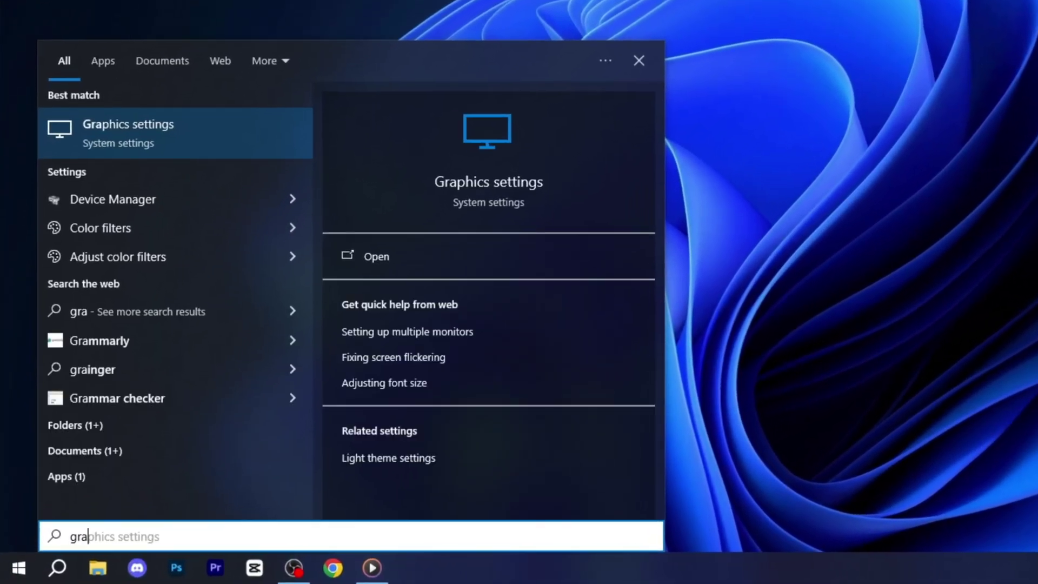
{"action": "key", "text": "Return"}
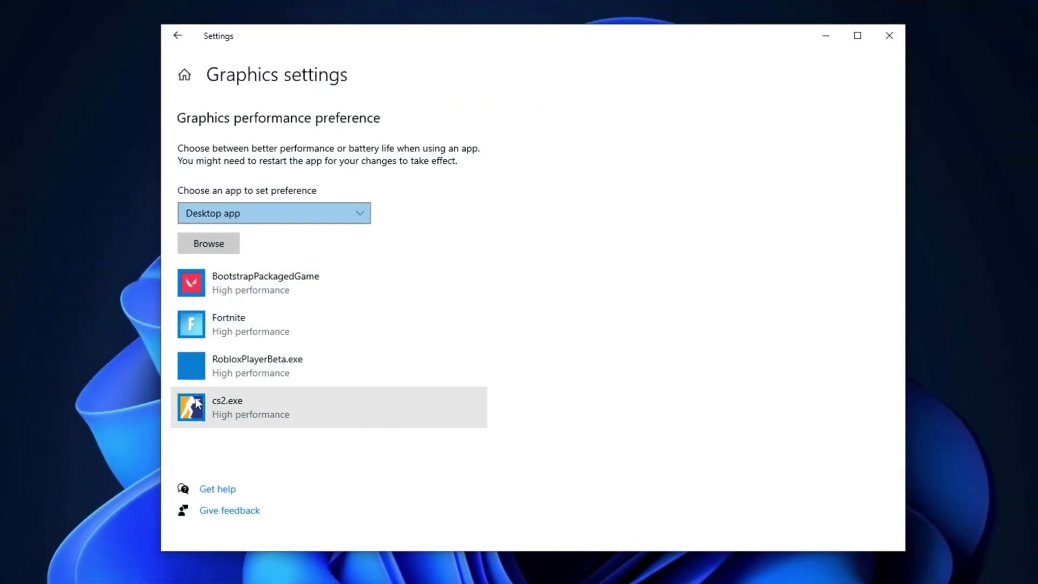
{"action": "left_click", "coordinate": [222, 416]}
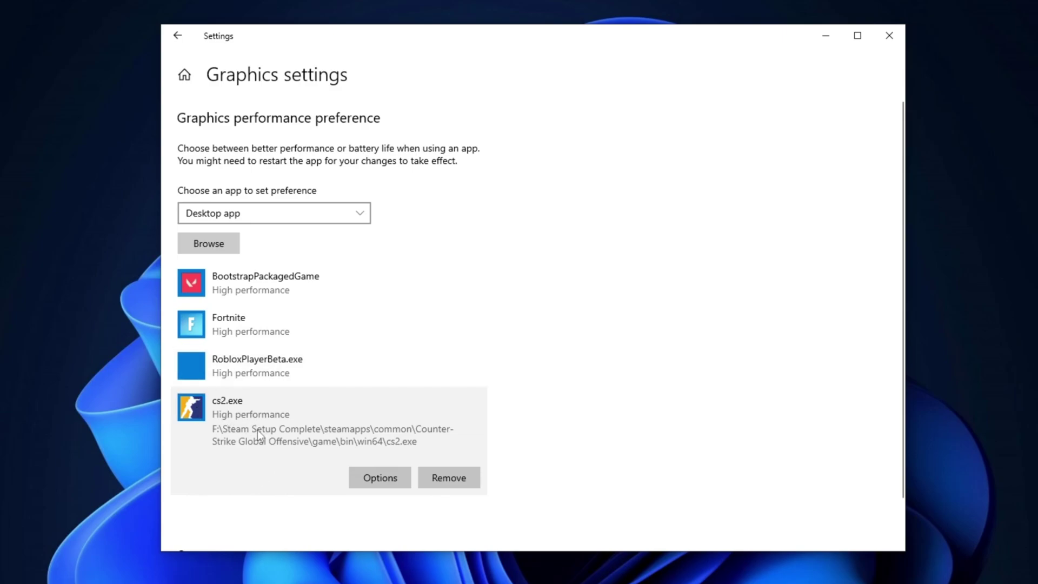
{"action": "left_click", "coordinate": [371, 479]}
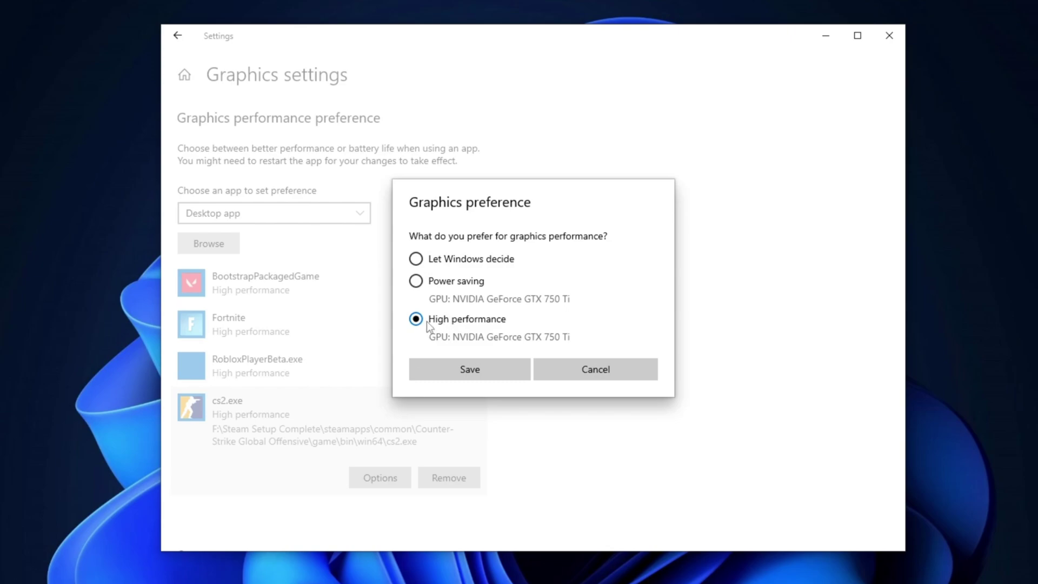
{"action": "left_click", "coordinate": [450, 370]}
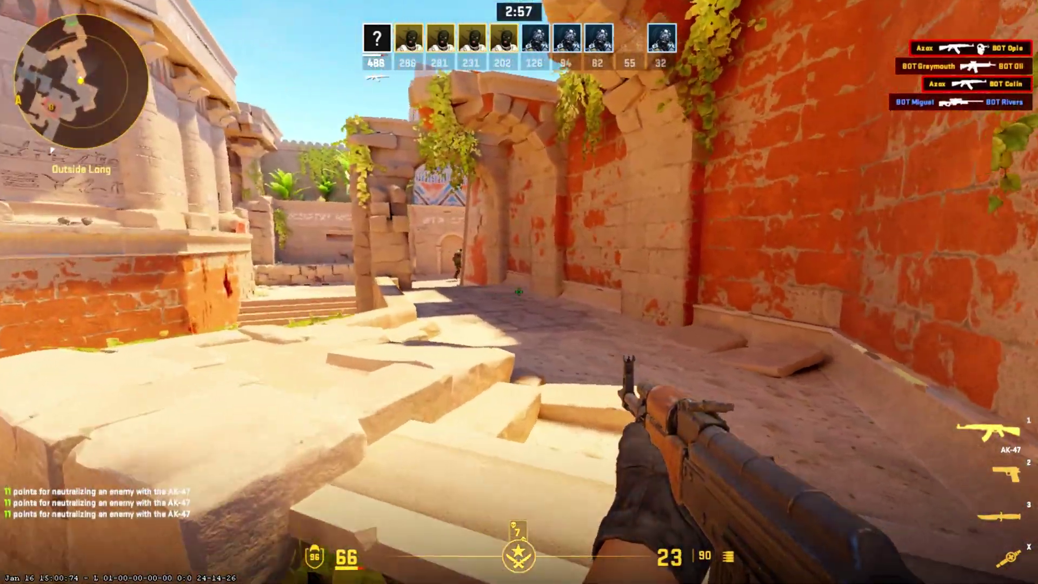
Walk backward from the archway into Ruins on Anubis
{"action": "key", "text": "s"}
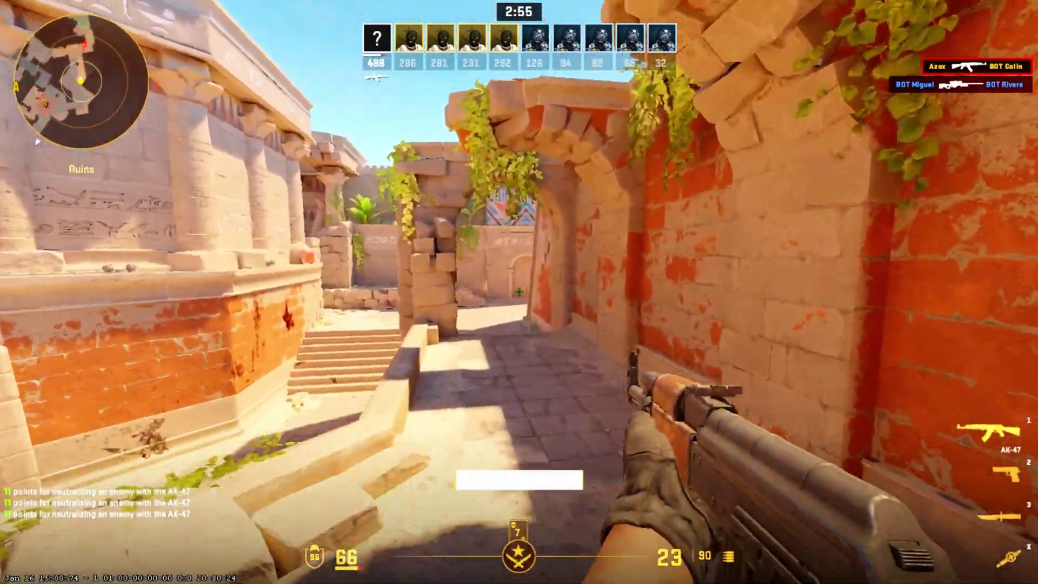